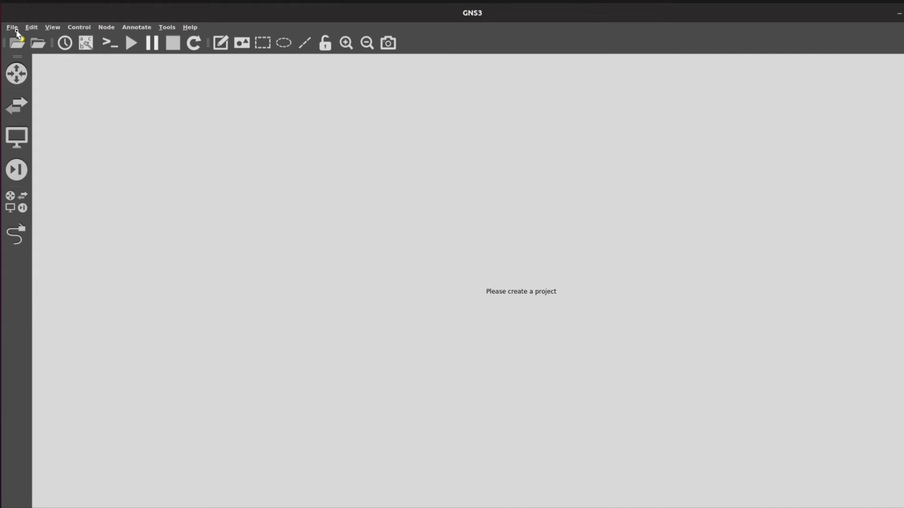
Step: In Server preferences, bind the local server to host 192.168.1.78 on port 3080
click(31, 28)
click(32, 29)
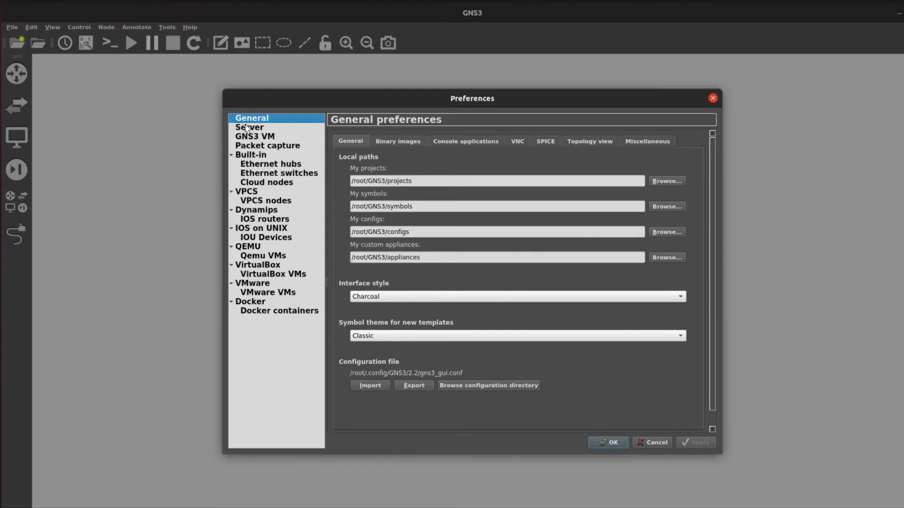
click(246, 127)
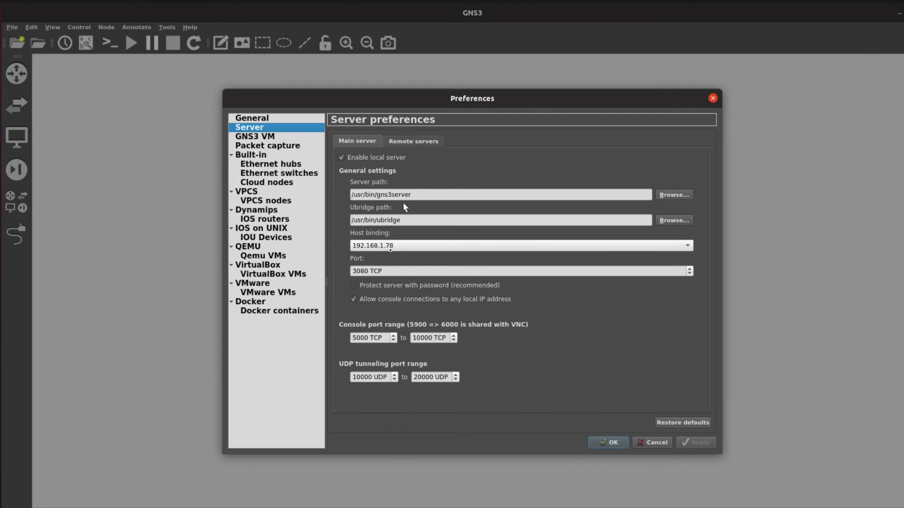
click(394, 247)
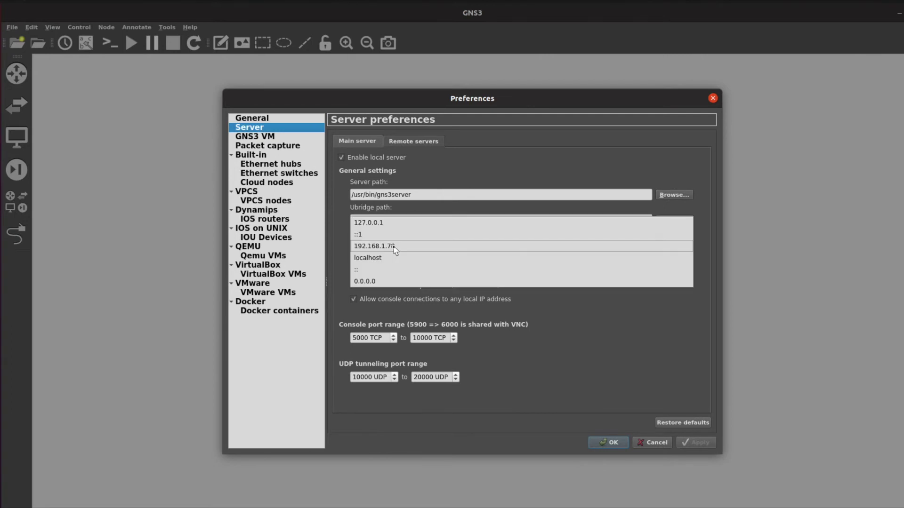
click(395, 247)
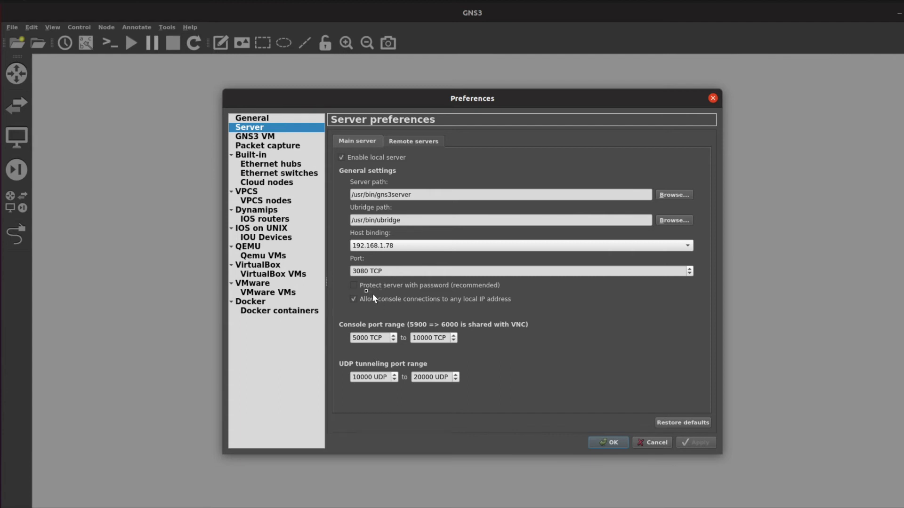
Step: Keep server password protection off and apply the 192.168.1.78 server settings
click(357, 285)
click(355, 286)
click(690, 445)
click(616, 442)
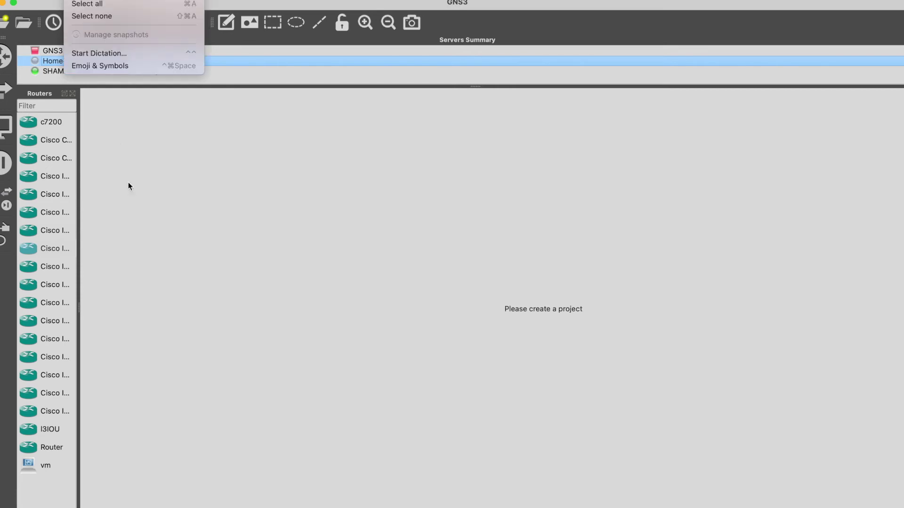
Step: In the Mac client's Server preferences, disable the local server
click(148, 234)
click(29, 0)
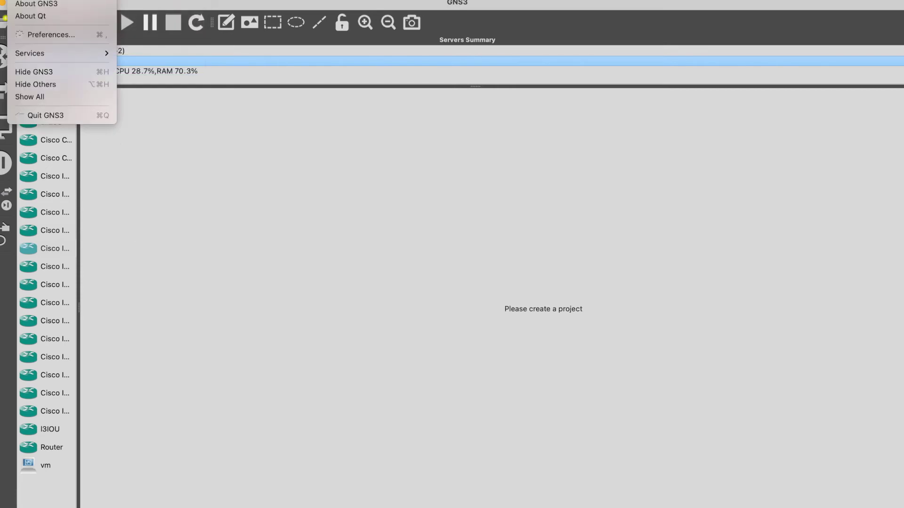
click(46, 33)
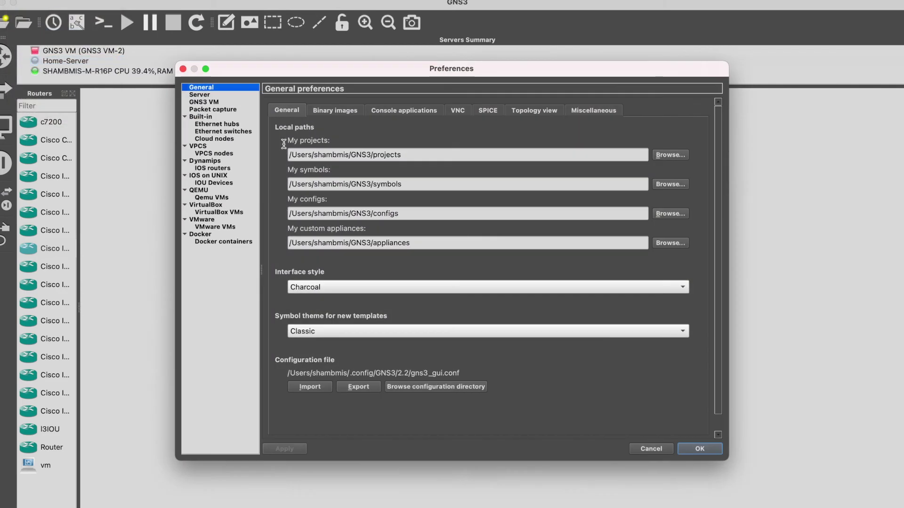
click(211, 95)
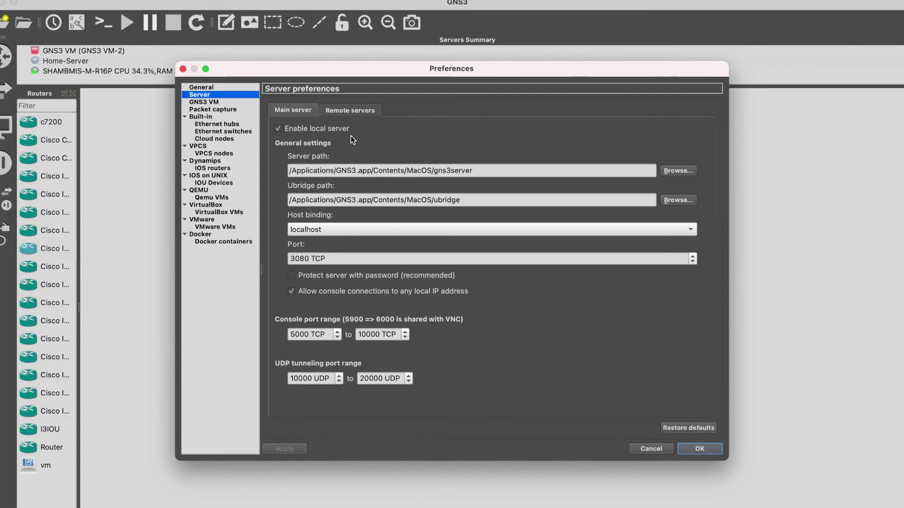
click(278, 129)
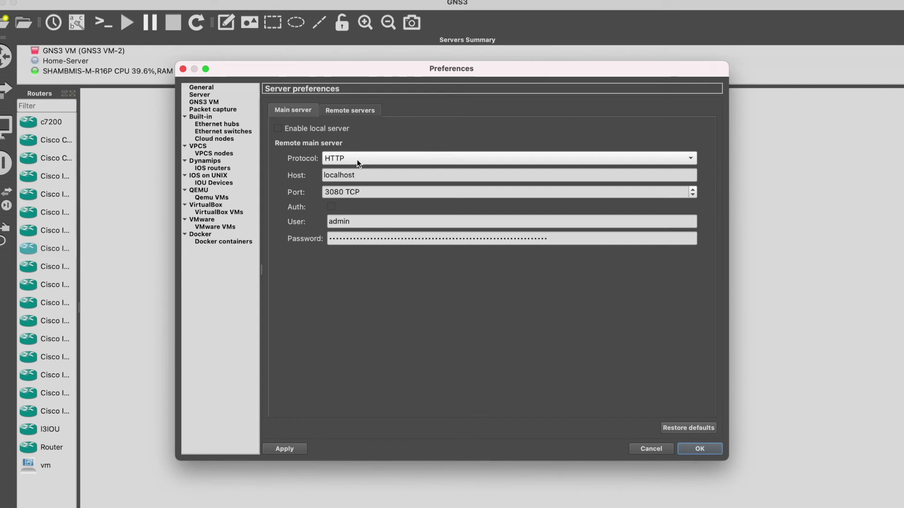
Step: Set the remote main server to HTTP host 192.168.1.78 without authentication and apply
click(377, 159)
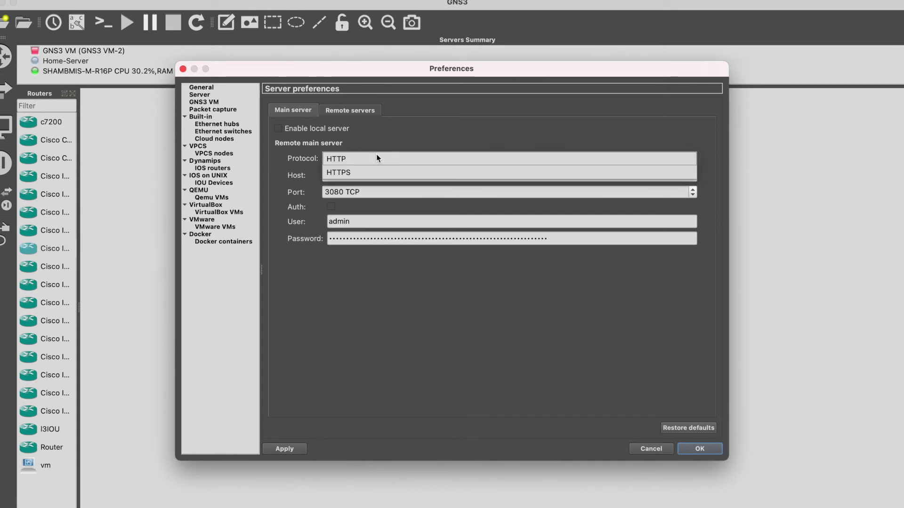
click(301, 163)
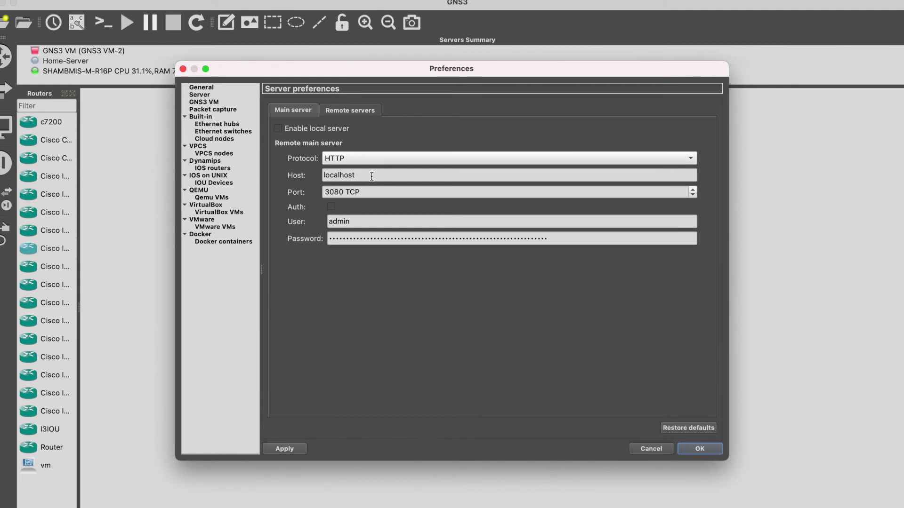
drag(382, 176, 325, 175)
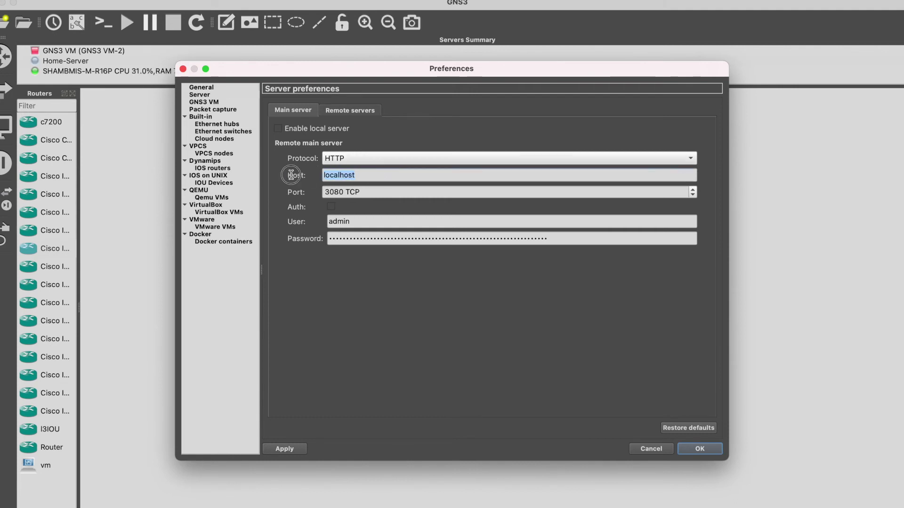
text(192.1)
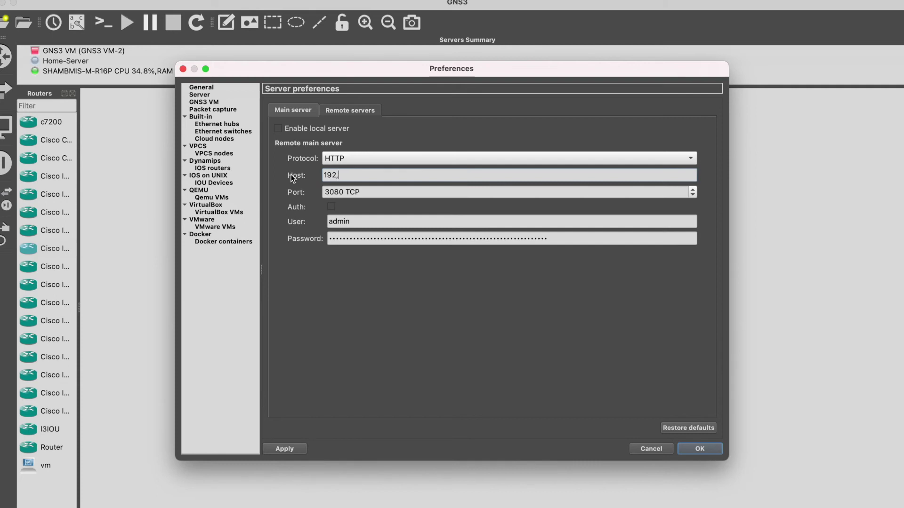
text(68.1.78)
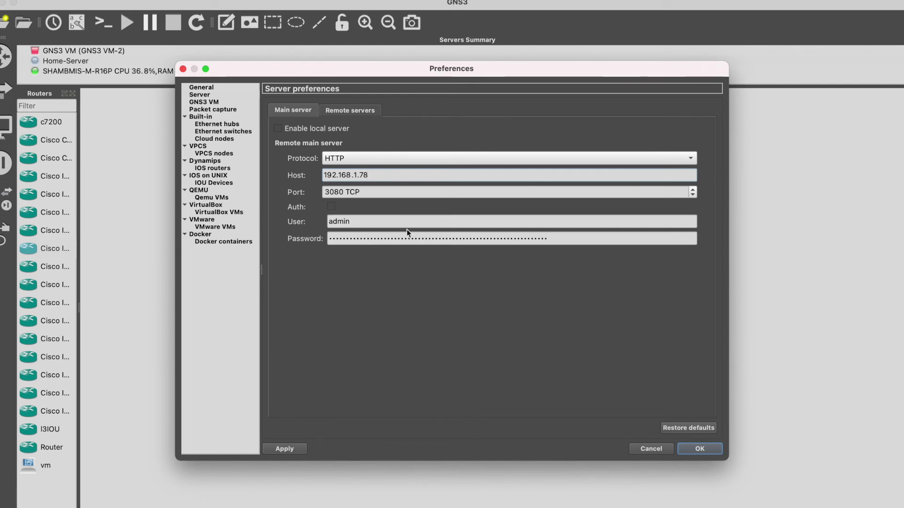
click(331, 207)
click(333, 209)
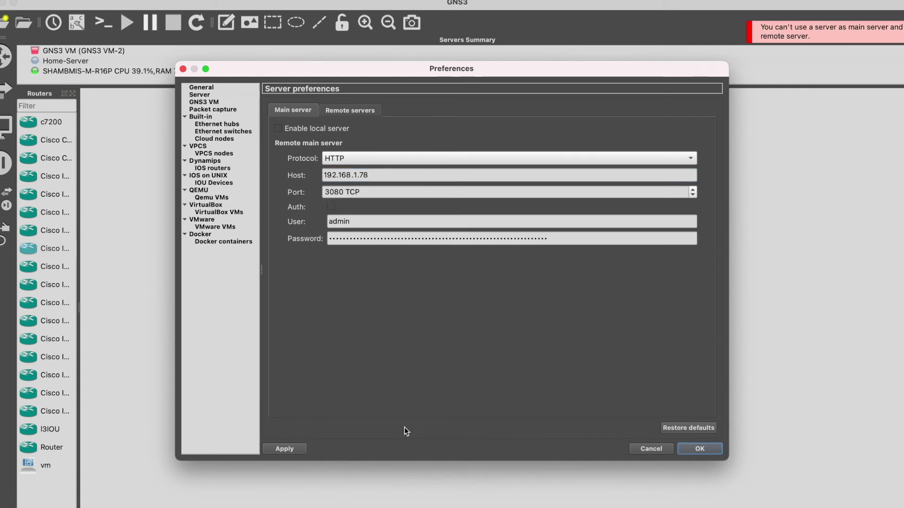
click(290, 449)
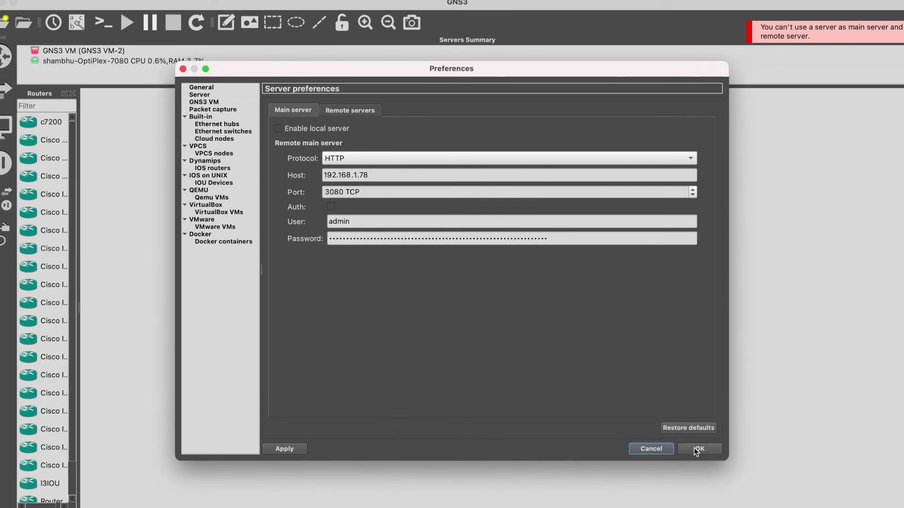
click(694, 448)
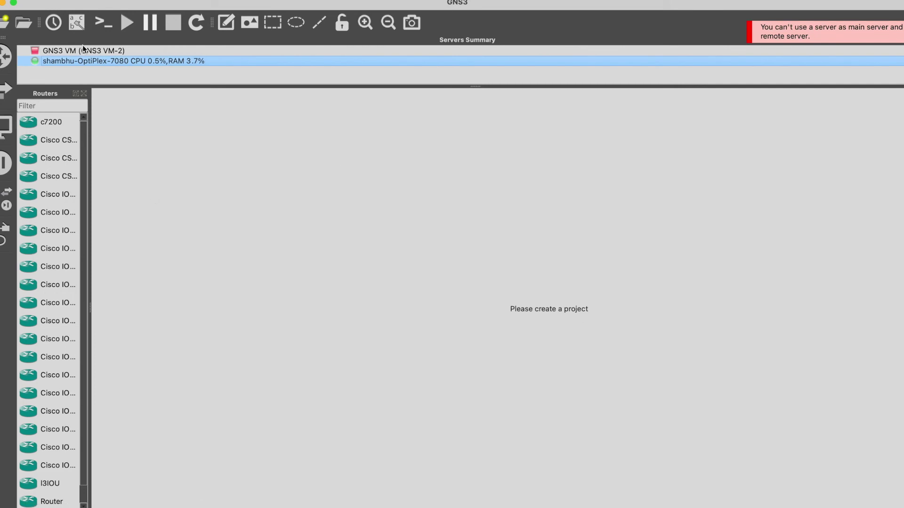
Step: Open the Segment routing project from the projects library
click(67, 5)
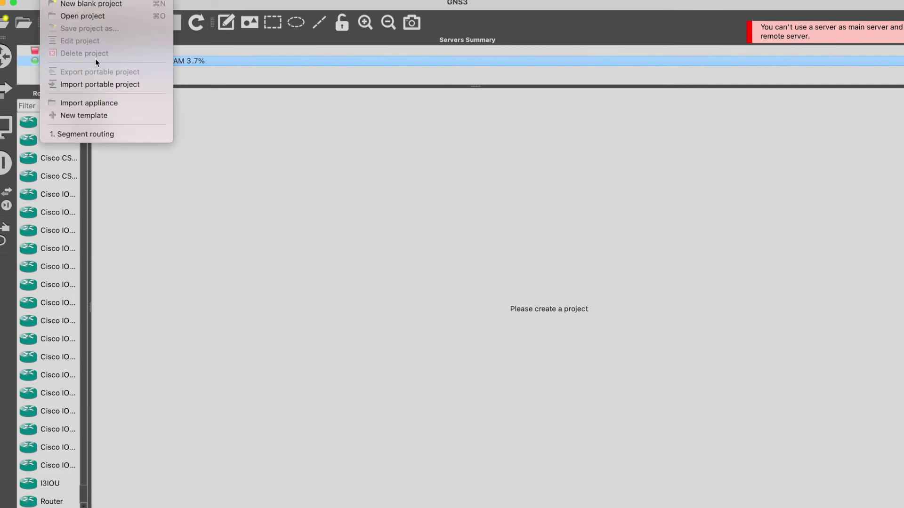
click(92, 4)
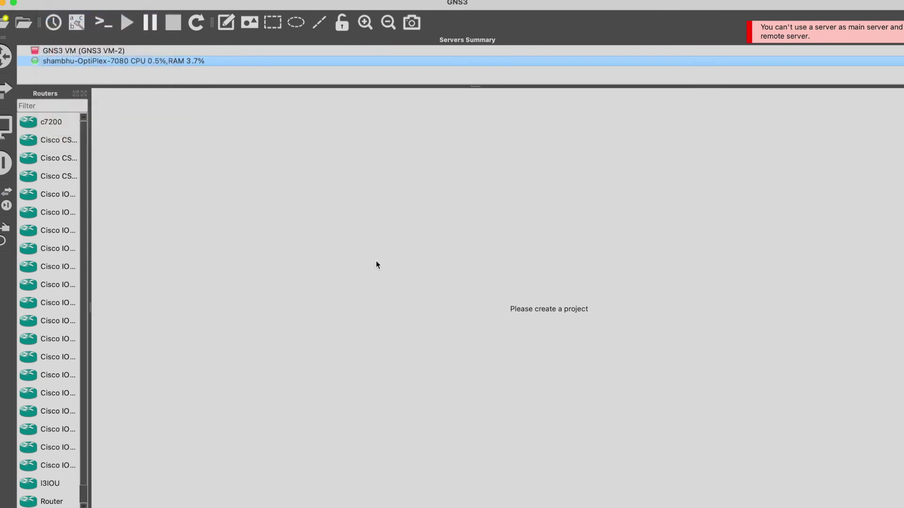
click(308, 179)
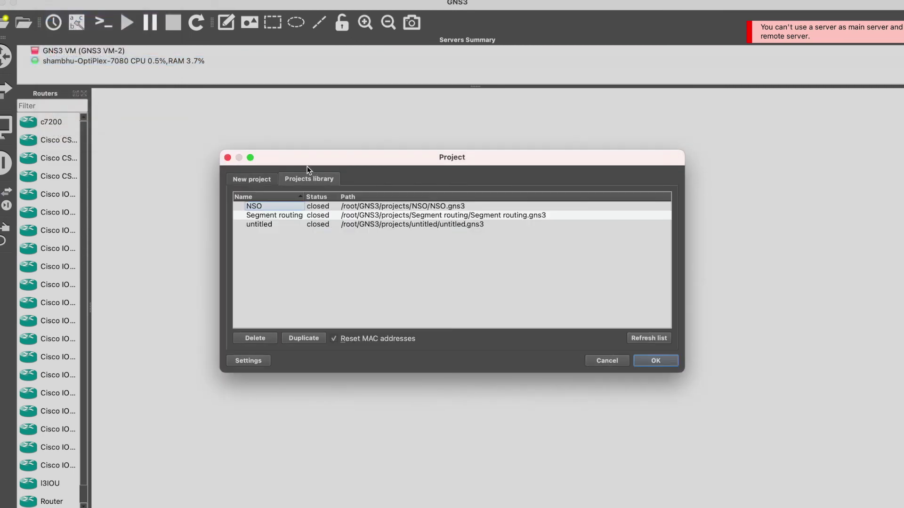
click(290, 215)
click(672, 362)
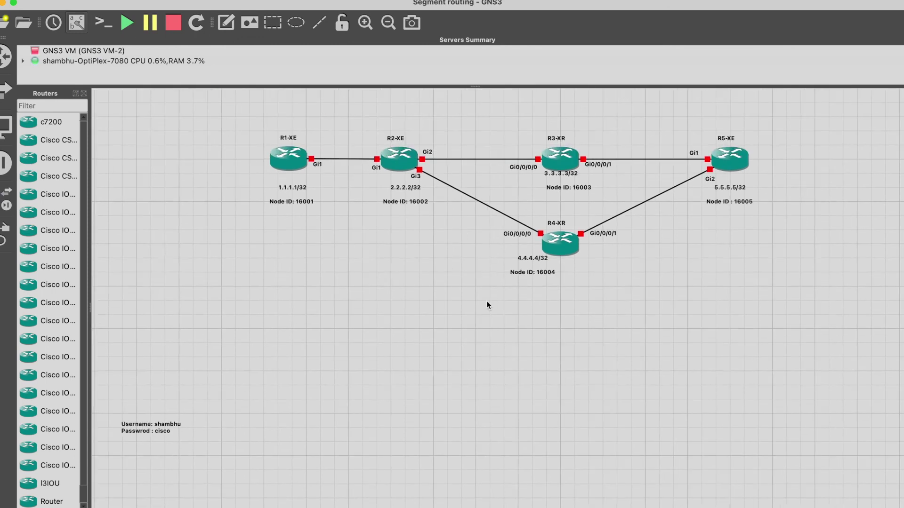
Step: Start router R1-XE and open its console, moving the window higher
right_click(288, 164)
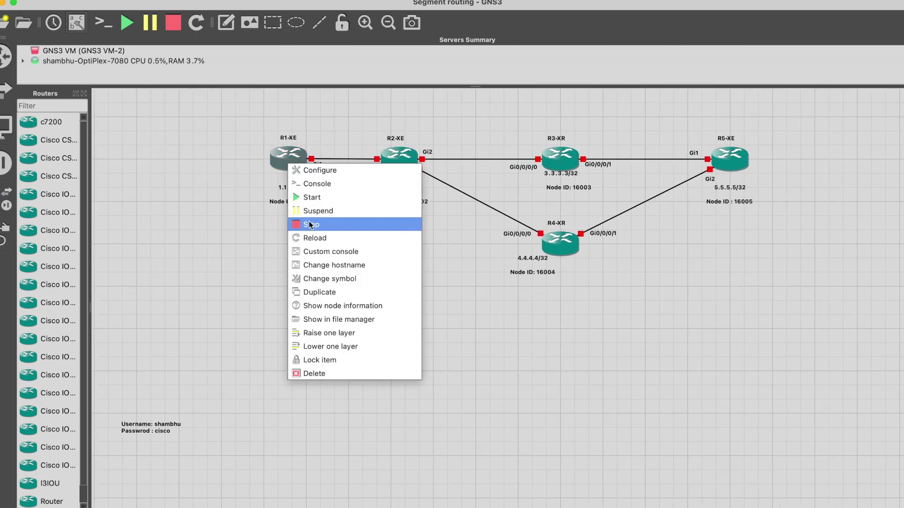
click(317, 200)
right_click(298, 162)
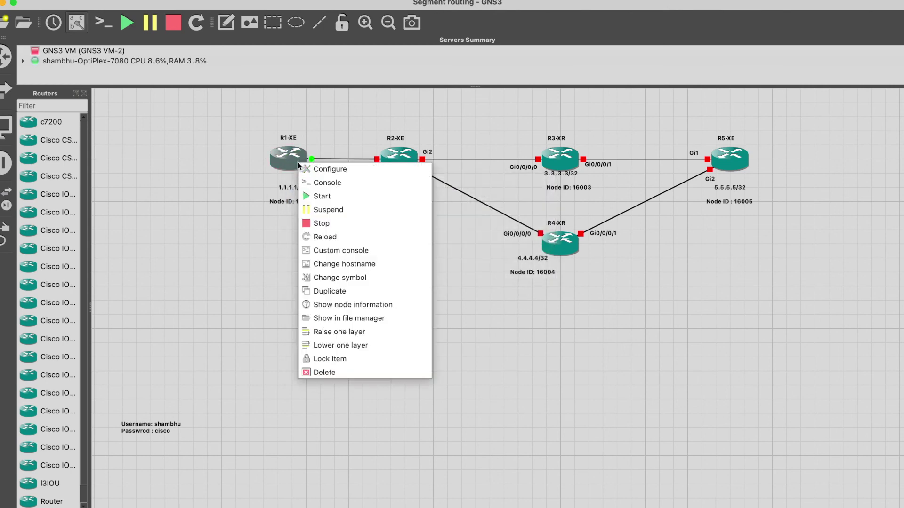
click(316, 182)
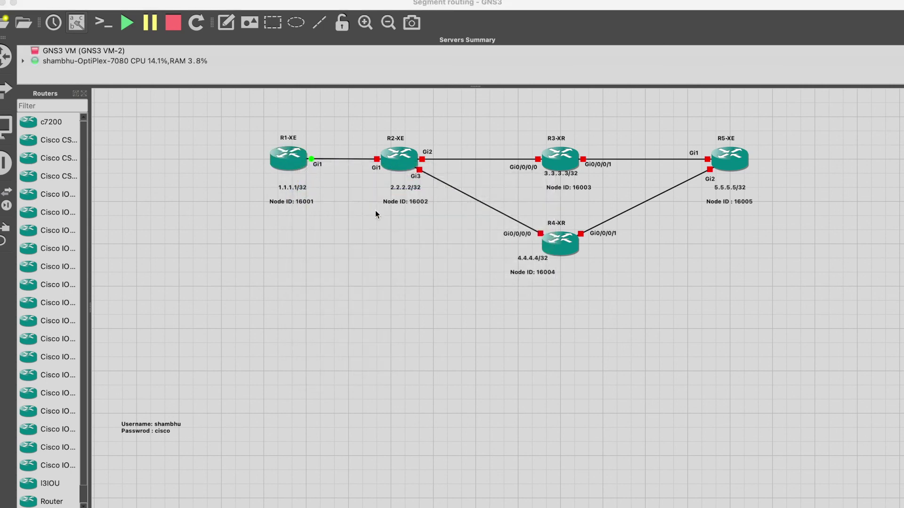
drag(390, 166, 377, 78)
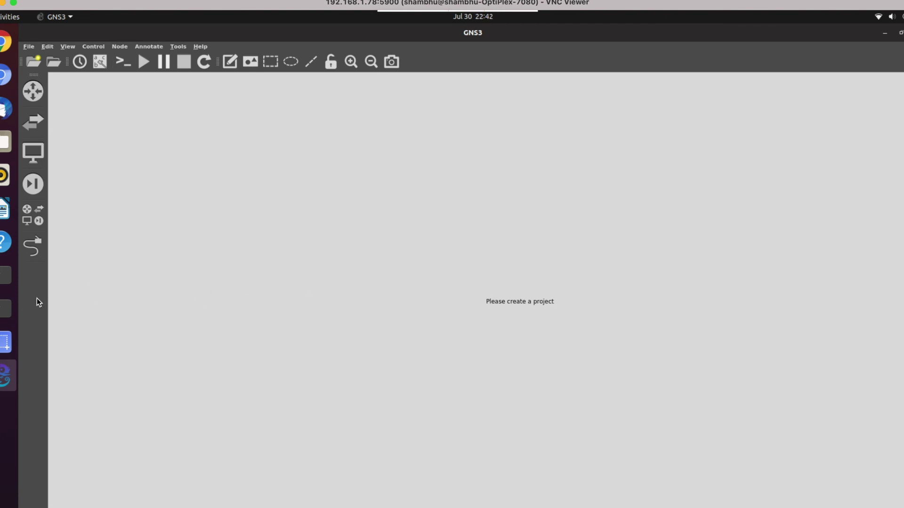
Step: In a server terminal, enter 'sudo ufw allow from 192.168.1.0/24' without running it
click(6, 308)
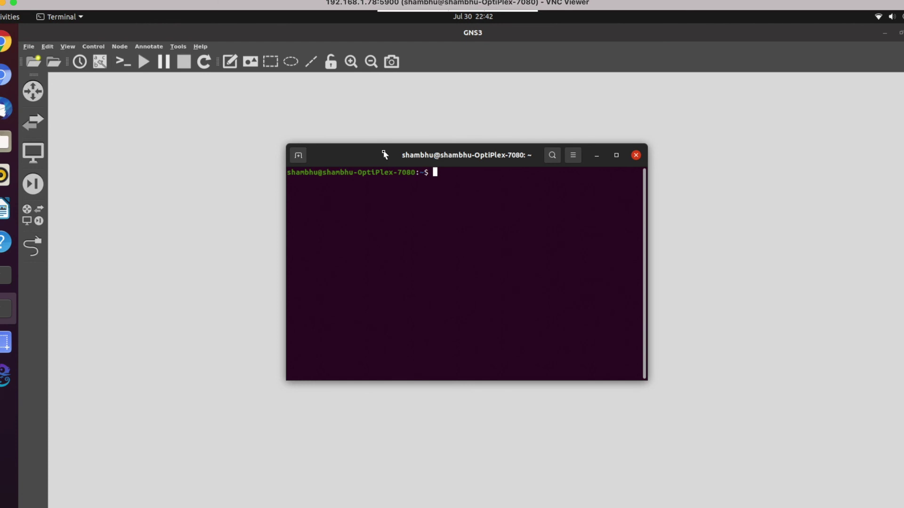
text(sudo ufw allow from 192.1)
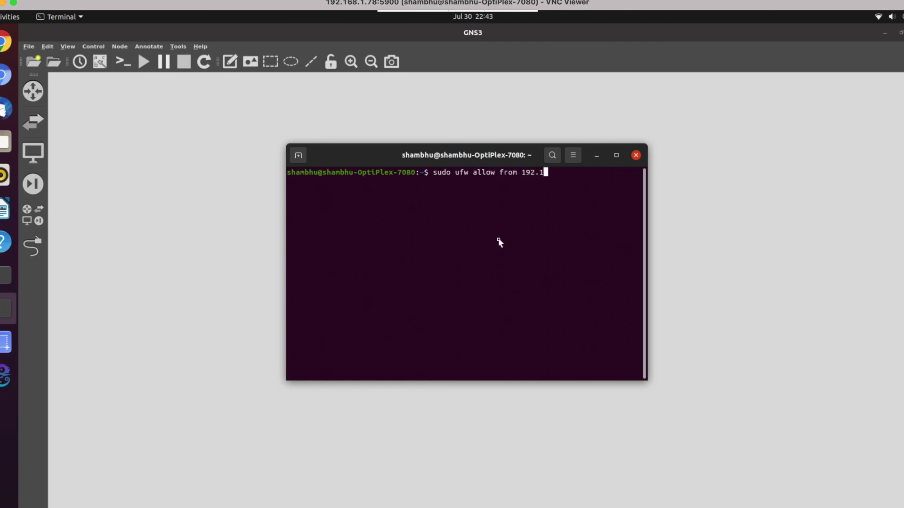
text(68.1.)
text(0/32)
key(BackSpace)
key(BackSpace)
text(24)
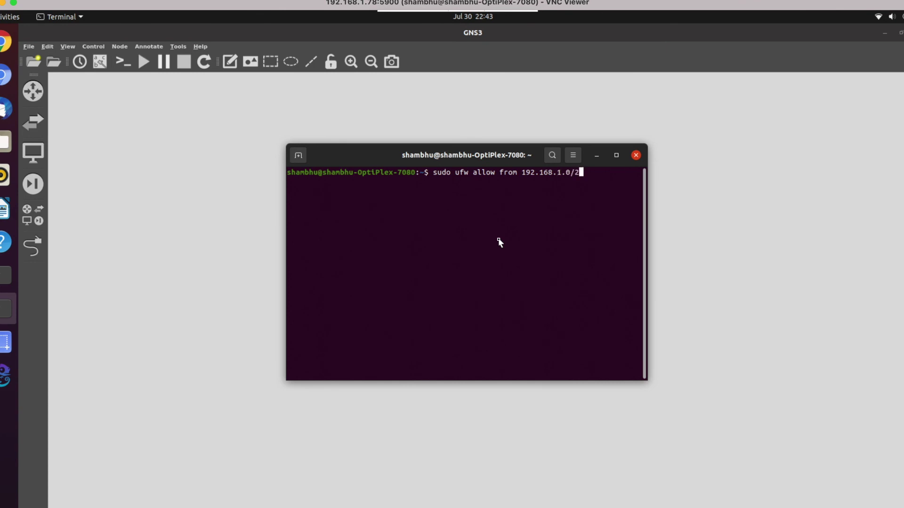